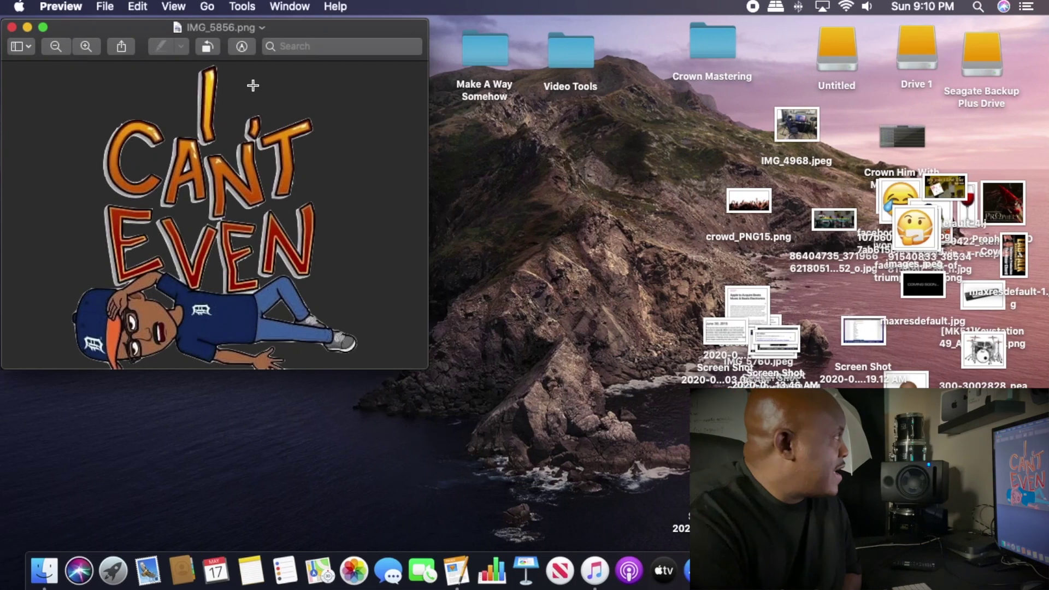
Step: Close the Preview window showing the IMG_5856.png cartoon image
left_click(11, 29)
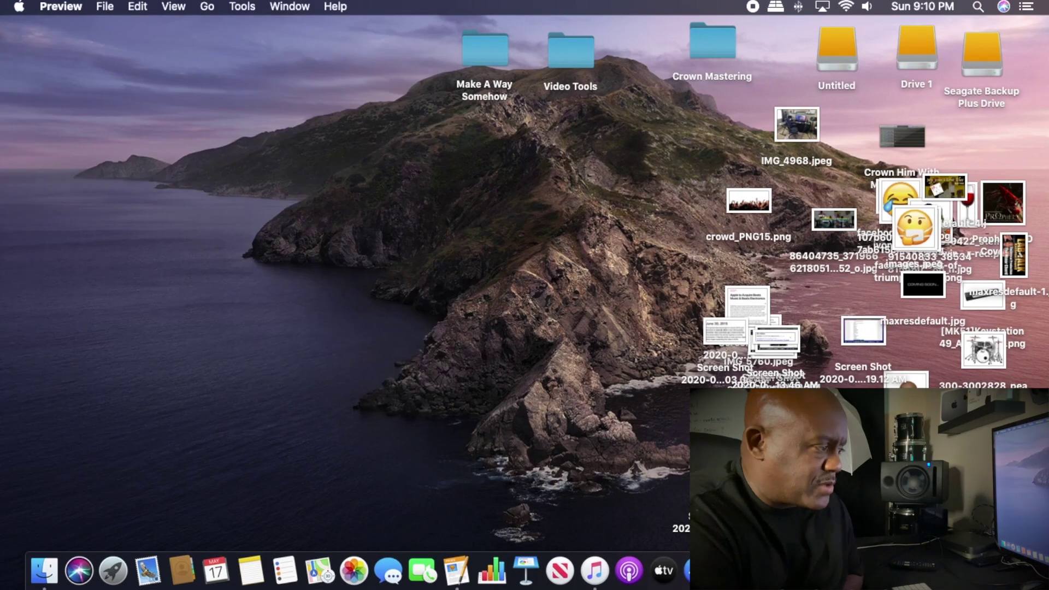
Step: Bring the YouTube Template project forward and try recording a voiceover
left_click(689, 570)
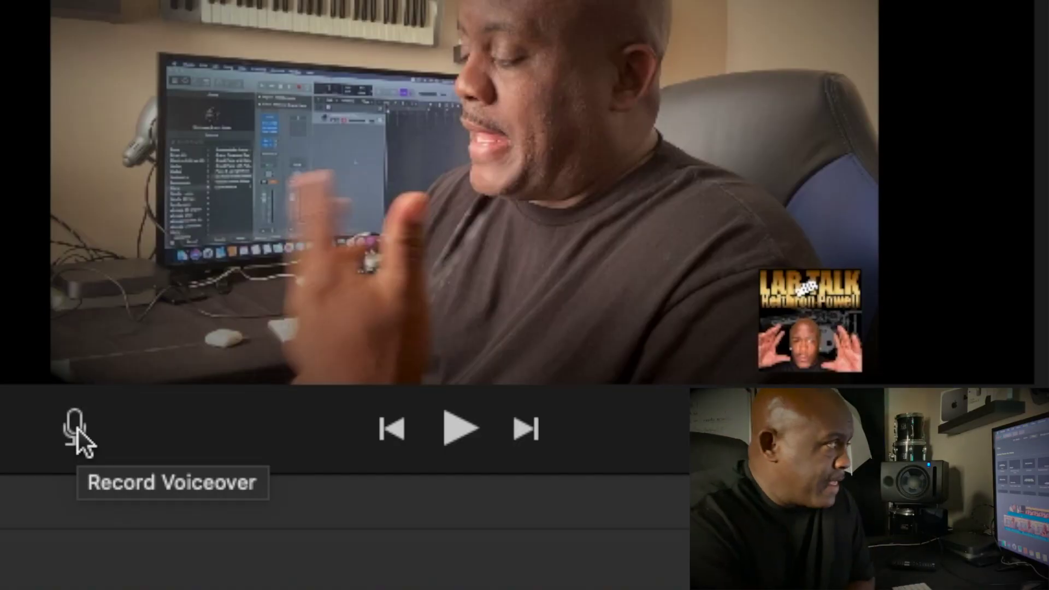
left_click(85, 435)
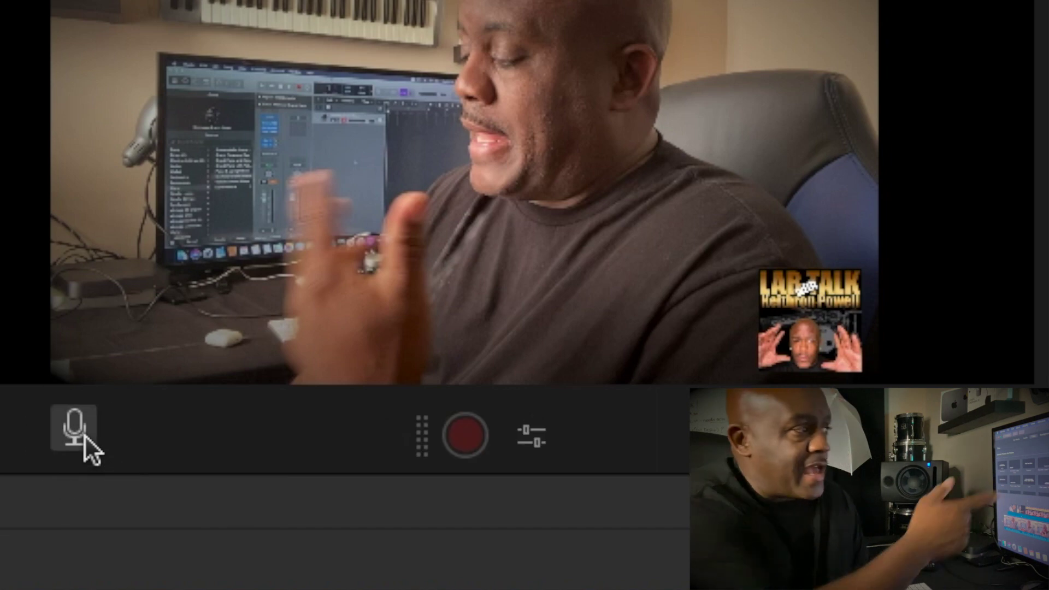
left_click(470, 440)
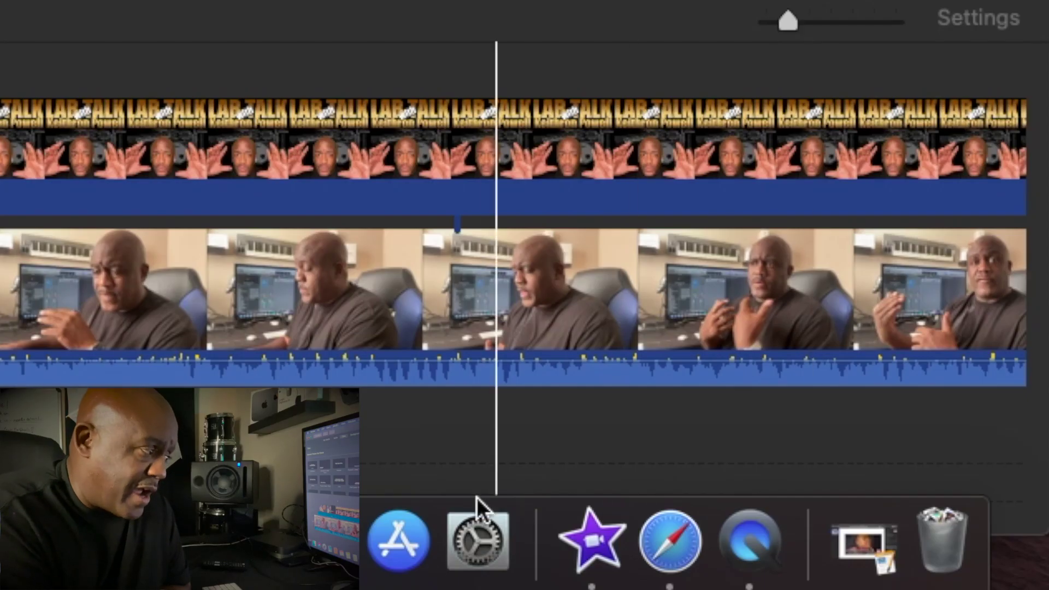
left_click(478, 541)
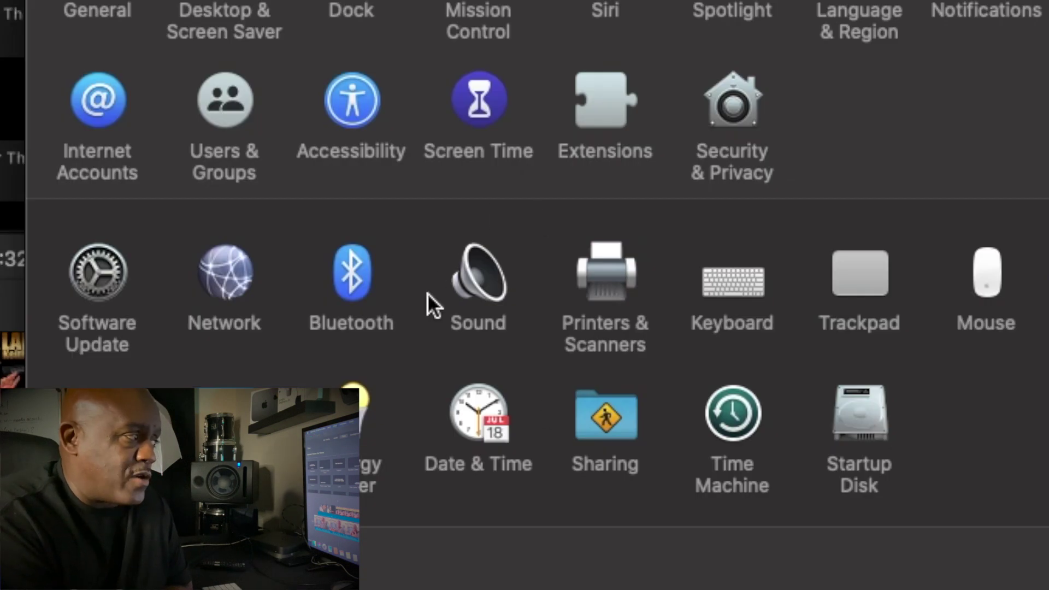
Step: Open Sound preferences, confirm no input devices are found, then view alert sounds
left_click(477, 293)
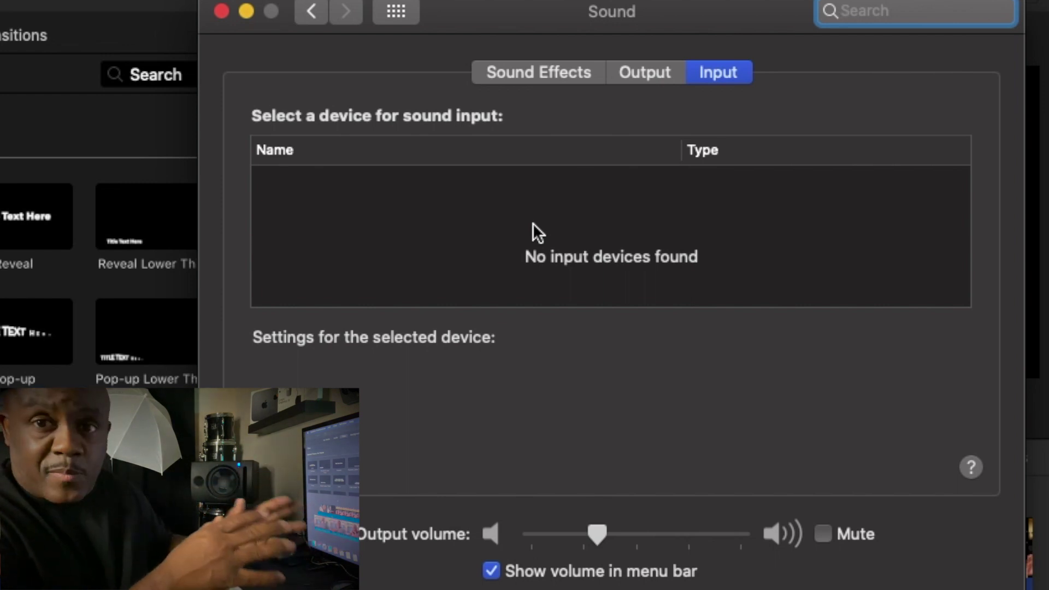
left_click(545, 73)
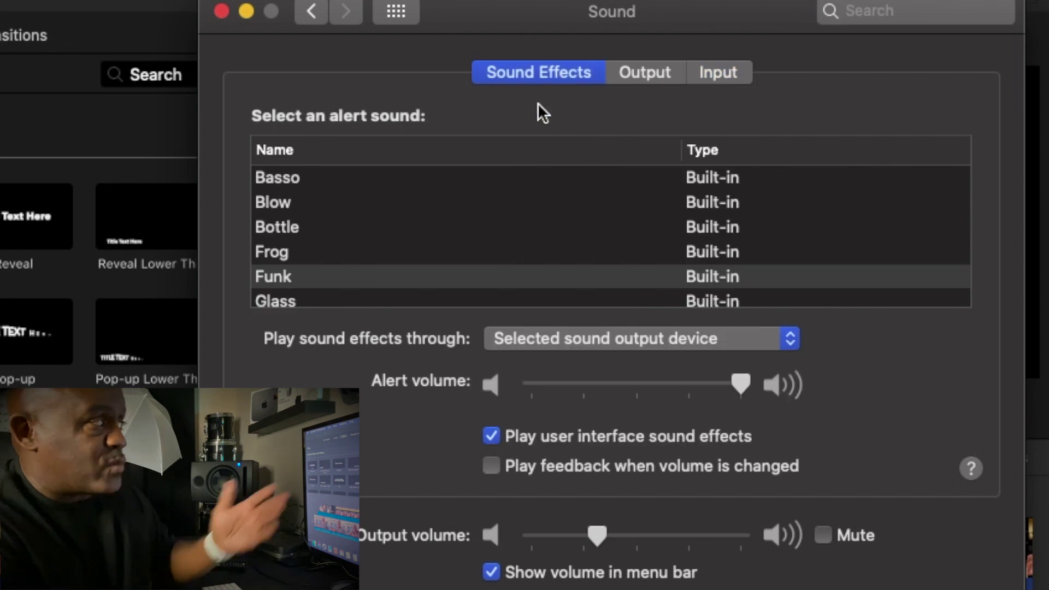
left_click(650, 75)
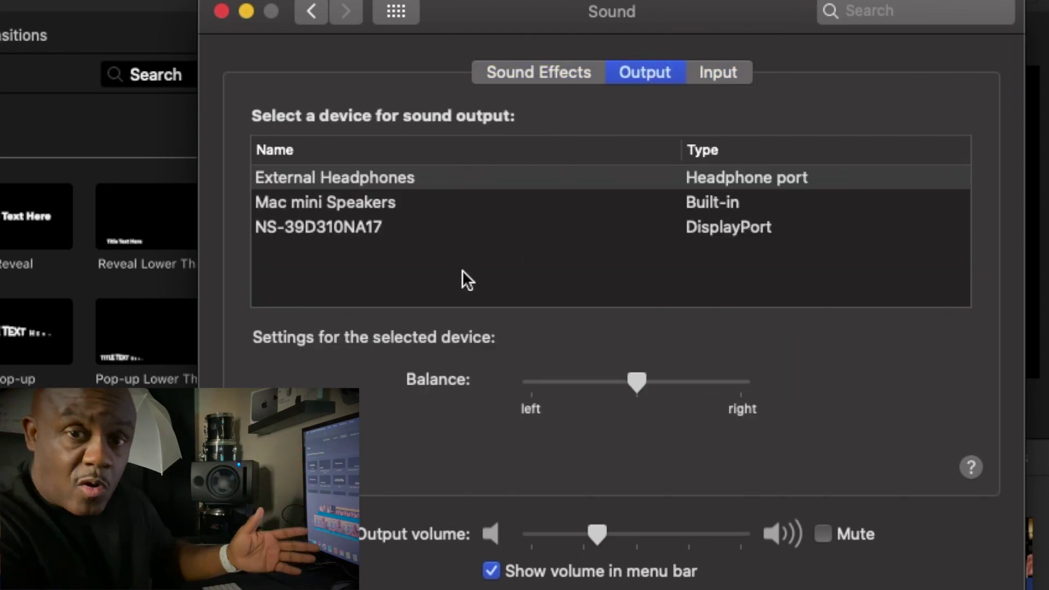
left_click(736, 72)
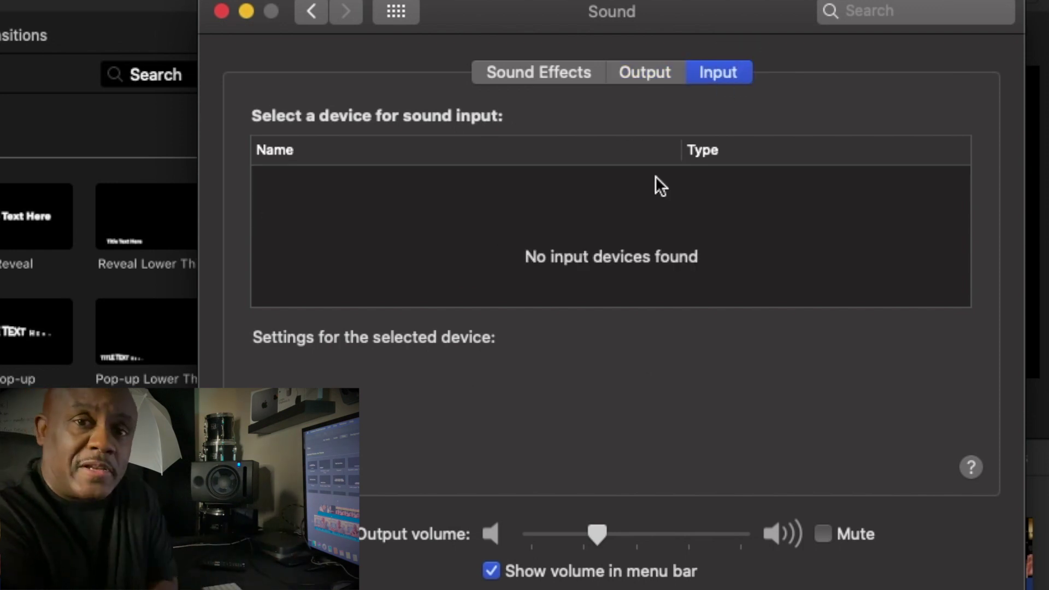